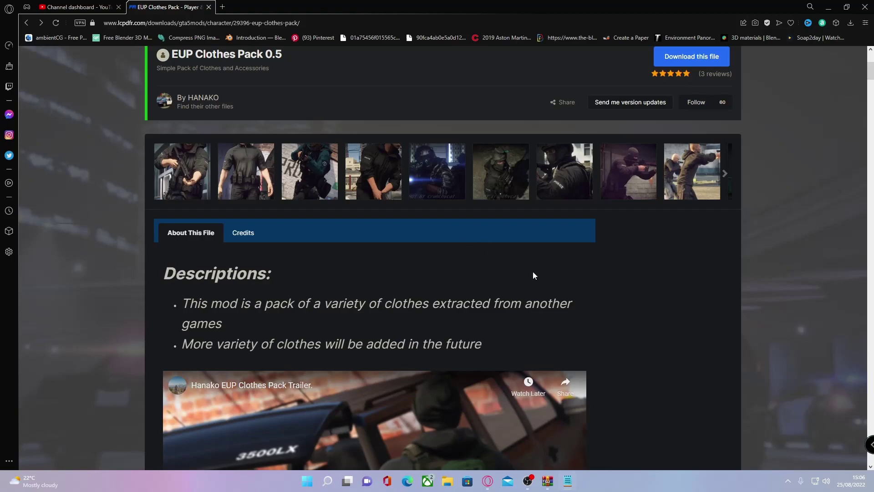
# Step: Look over the EUP Clothes Pack 0.5 page on LSPDFR and bring up the recent downloads list
pyautogui.scroll(-1, 533, 271)
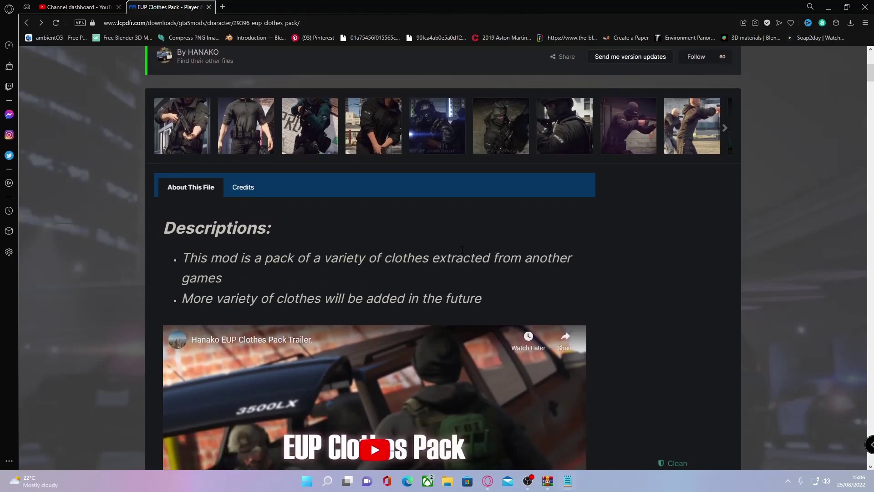
pyautogui.scroll(2, 473, 258)
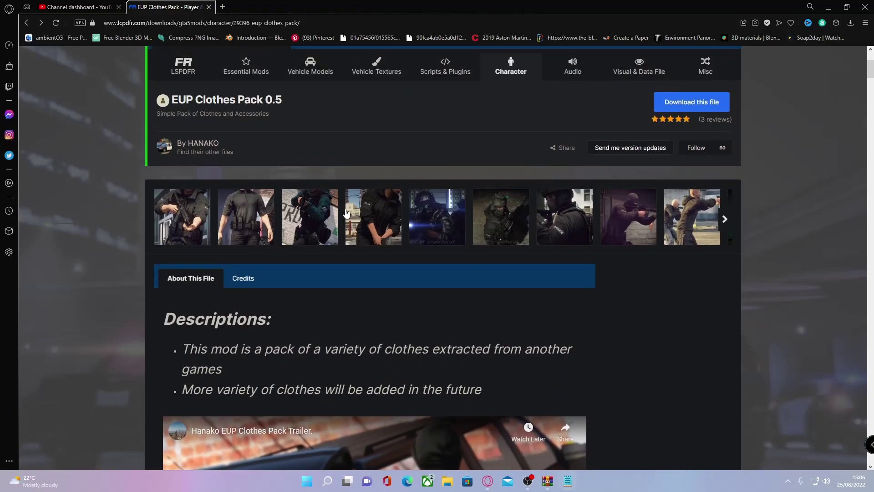
pyautogui.scroll(3, 432, 229)
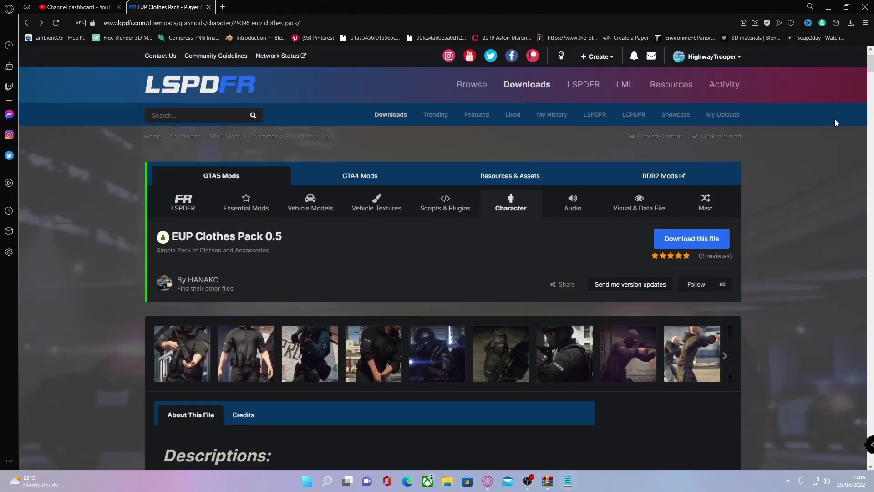
pyautogui.click(850, 25)
# Step: Open the pack zip in WinRAR, browse to EUP Clothes Pack > Files > Main, and move the window right
pyautogui.click(815, 84)
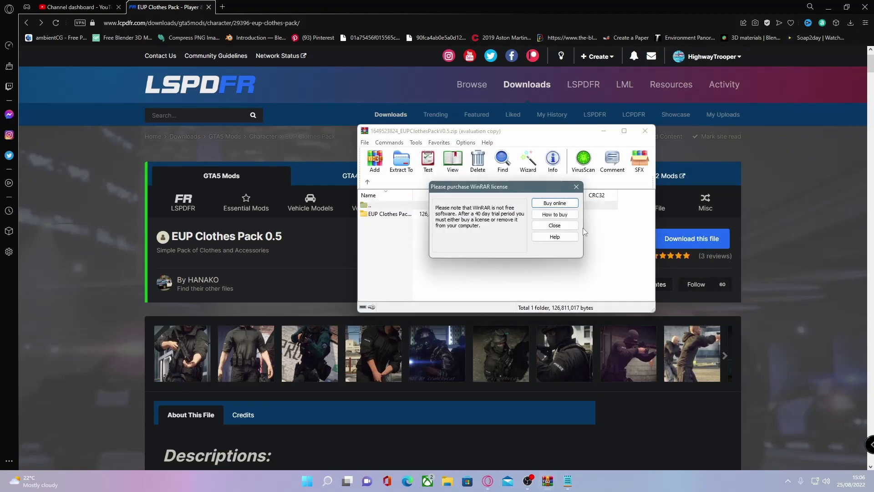
pyautogui.click(576, 186)
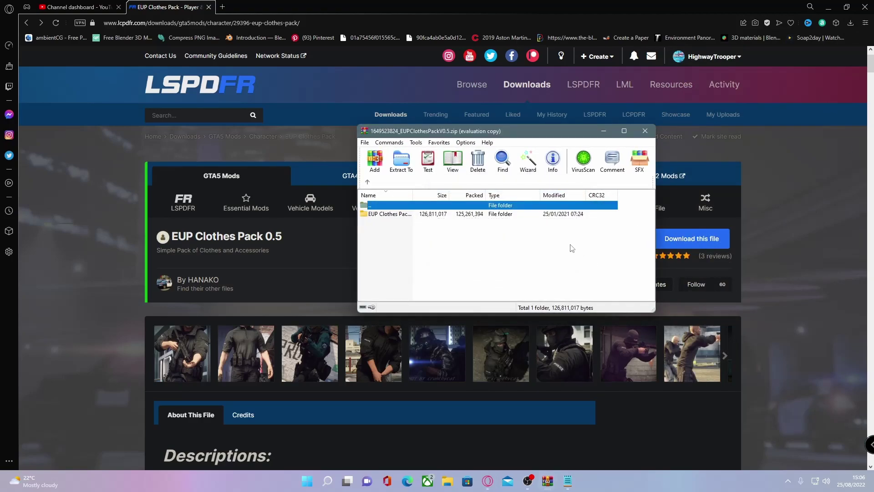
pyautogui.doubleClick(382, 214)
pyautogui.doubleClick(384, 216)
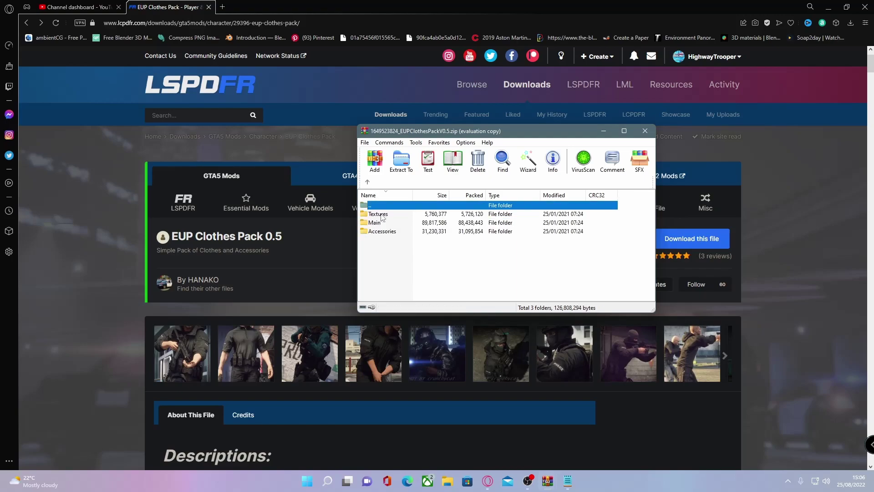
pyautogui.doubleClick(380, 223)
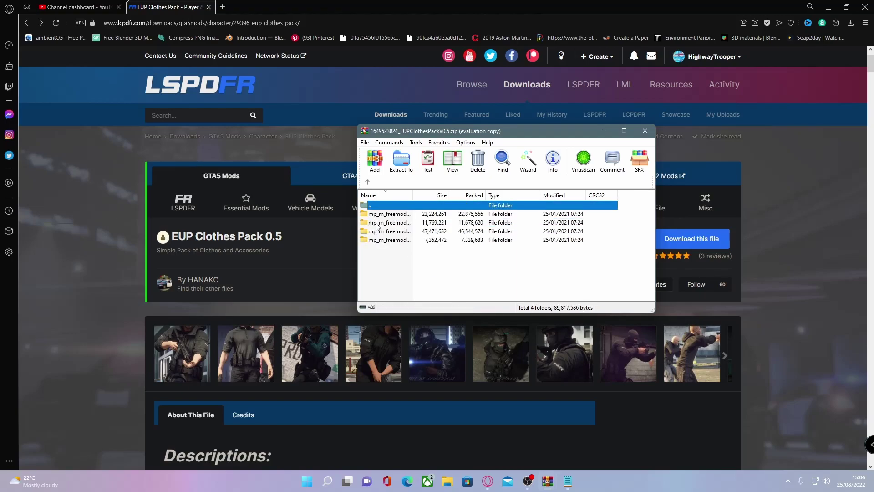
pyautogui.click(425, 273)
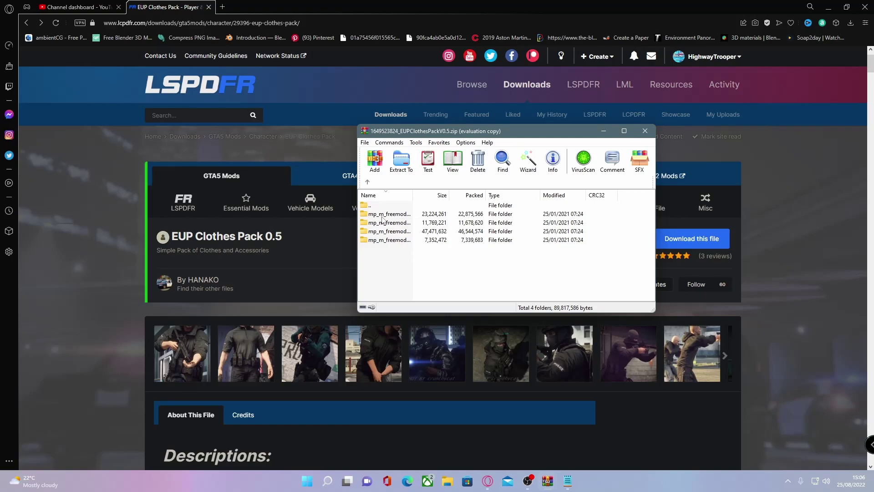
pyautogui.moveTo(407, 132); pyautogui.dragTo(605, 156)
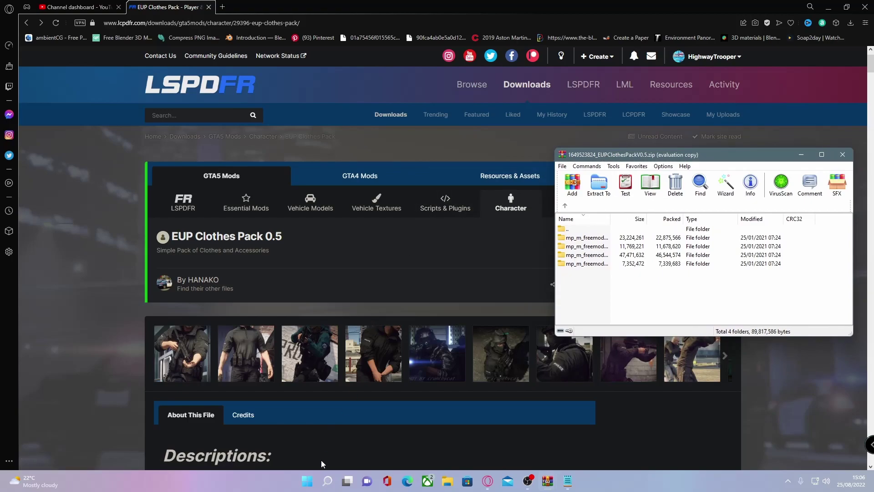
# Step: Launch OpenIV from Windows search
pyautogui.click(326, 484)
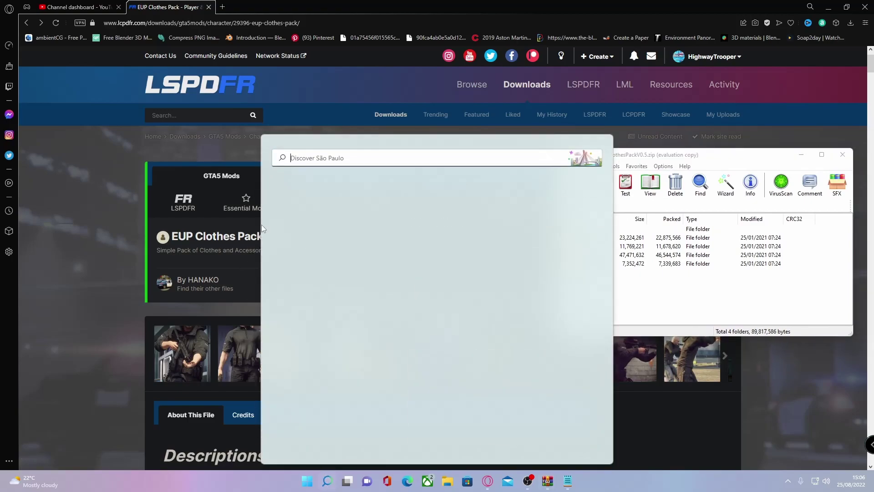
pyautogui.write('openiv')
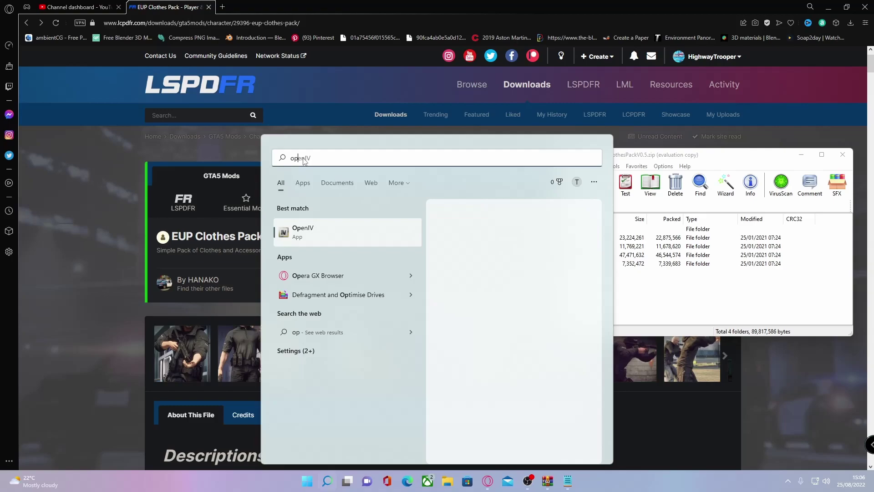
pyautogui.press('Return')
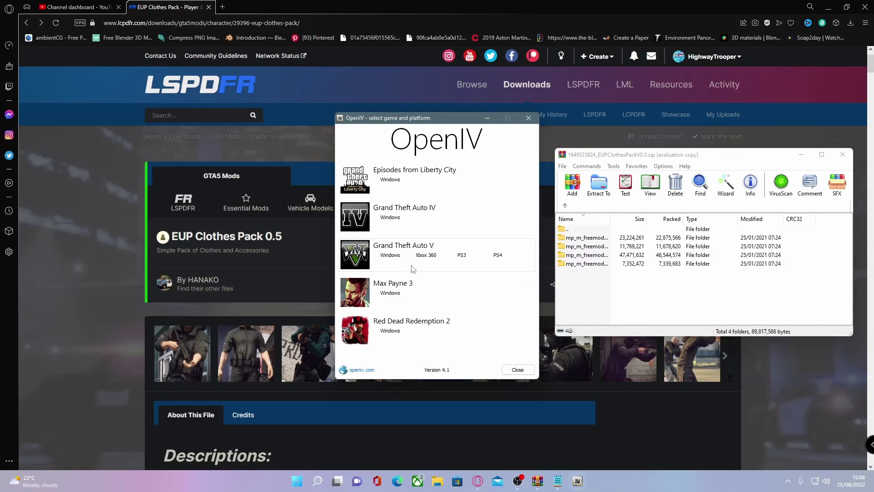
# Step: Choose Grand Theft Auto V for Windows, decline the welcome video, and move OpenIV left
pyautogui.click(393, 256)
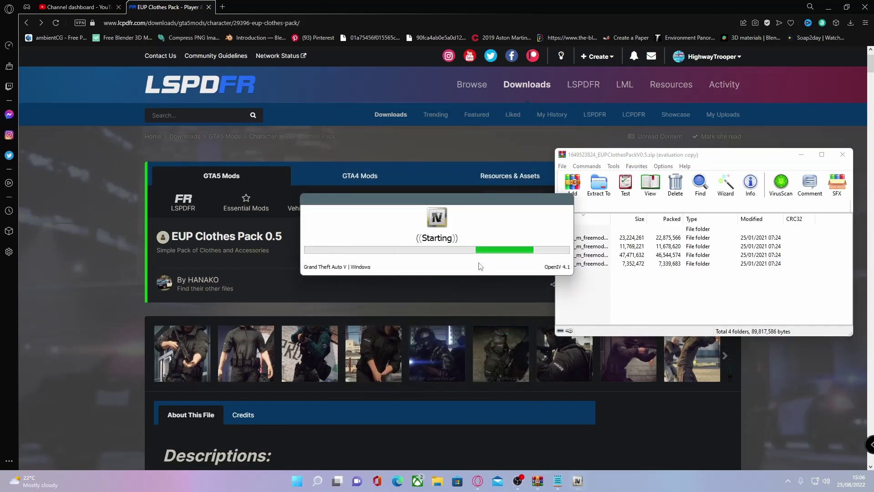
pyautogui.moveTo(474, 202); pyautogui.dragTo(322, 208)
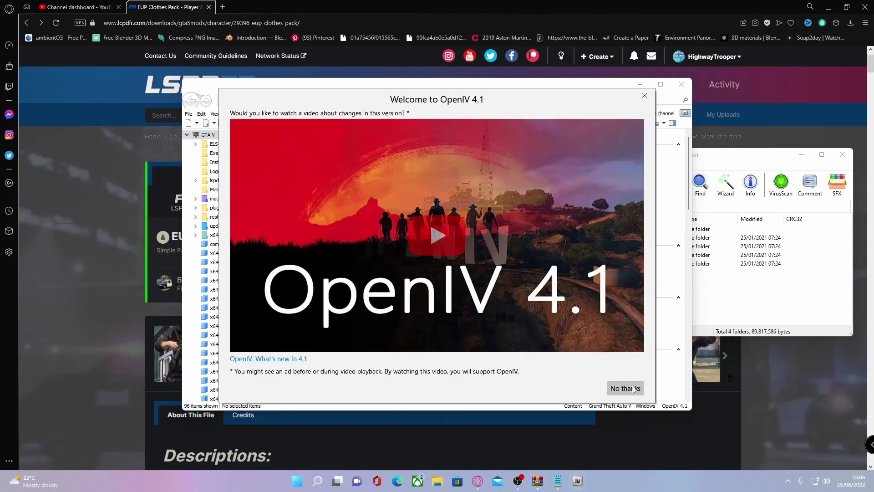
pyautogui.click(633, 388)
pyautogui.moveTo(364, 88); pyautogui.dragTo(231, 72)
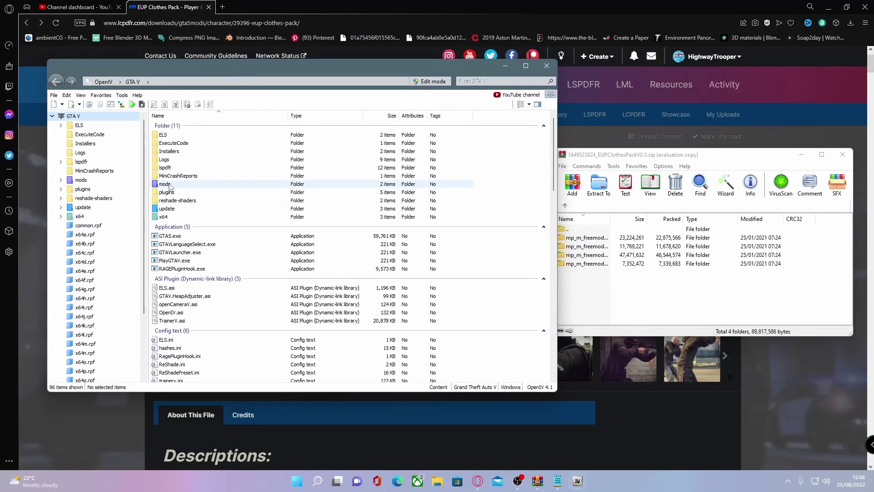
# Step: Browse mods > update > x64 > dlcpacks > eup and open dlc.rpf
pyautogui.doubleClick(169, 184)
pyautogui.doubleClick(169, 136)
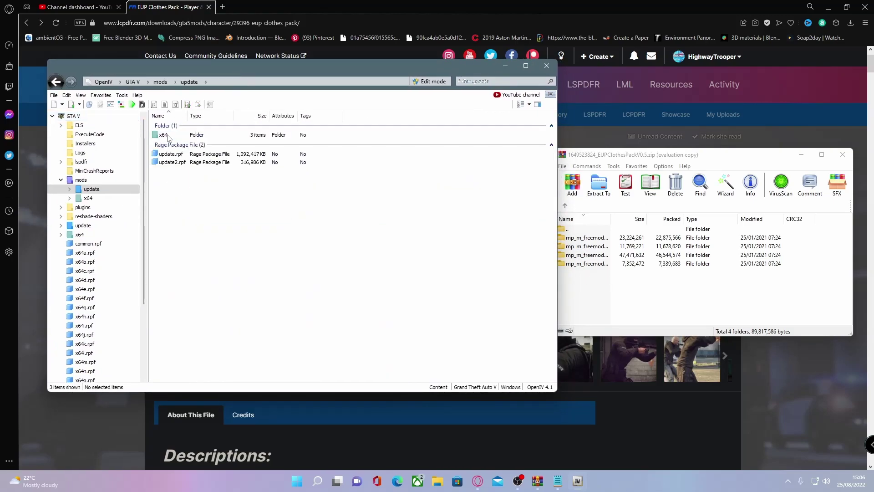
pyautogui.doubleClick(171, 136)
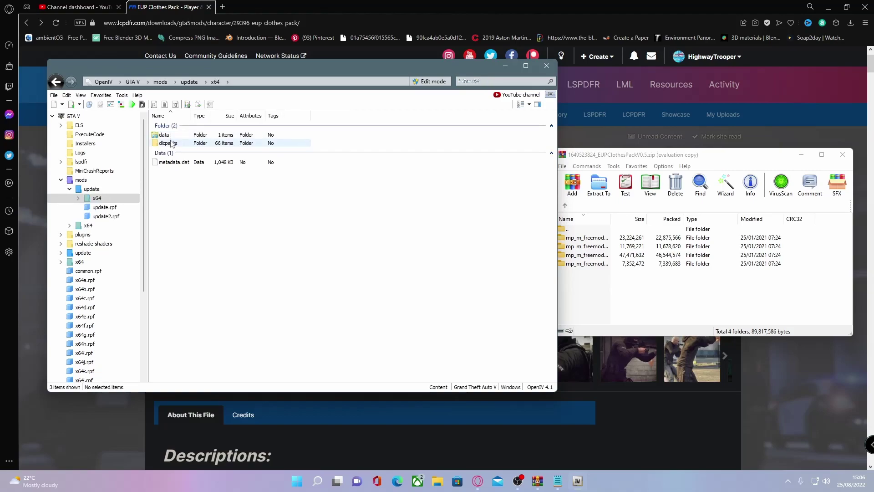
pyautogui.doubleClick(171, 143)
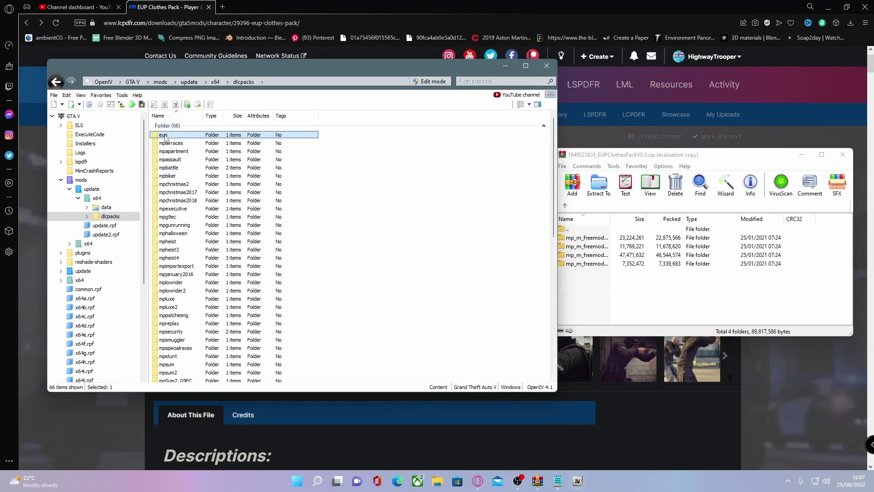
pyautogui.doubleClick(165, 136)
pyautogui.click(166, 138)
pyautogui.doubleClick(166, 136)
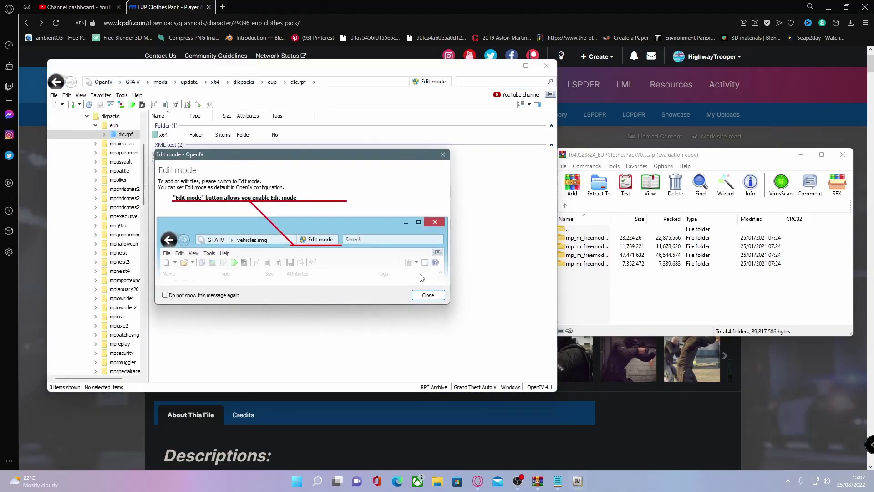
# Step: Open the x64 folder inside dlc.rpf and switch on Edit mode
pyautogui.click(427, 295)
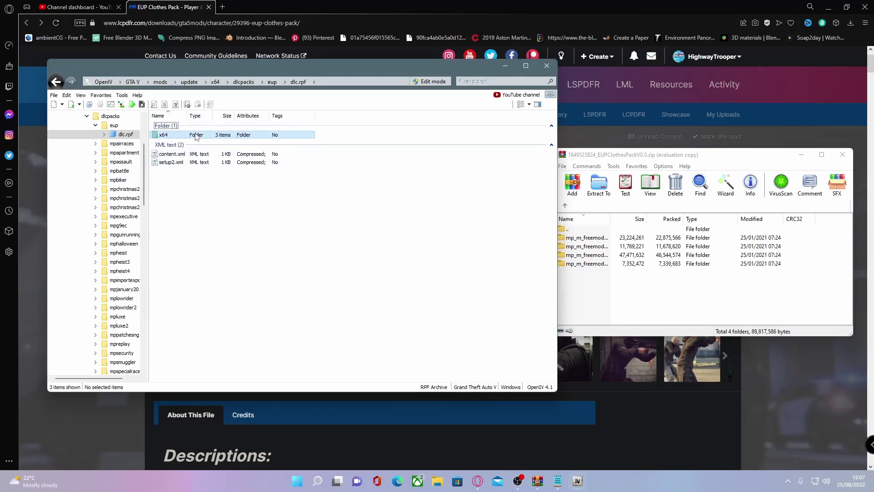
pyautogui.doubleClick(196, 134)
pyautogui.click(428, 294)
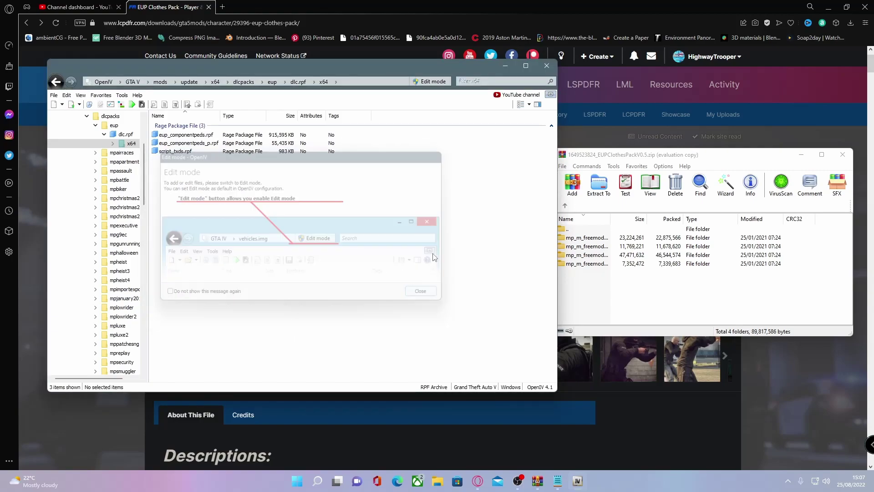
pyautogui.click(430, 82)
pyautogui.click(464, 269)
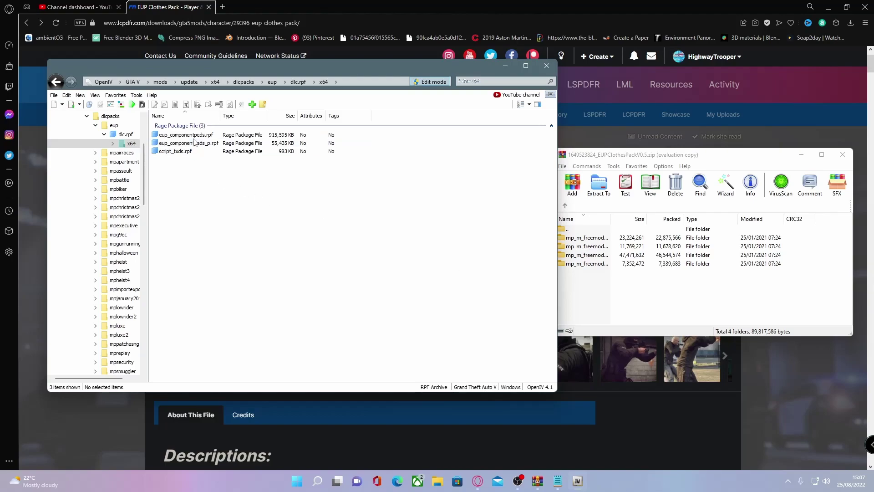
# Step: Open eup_componentpeds.rpf and drag the four mp_m_freemode folders from WinRAR into it
pyautogui.doubleClick(195, 135)
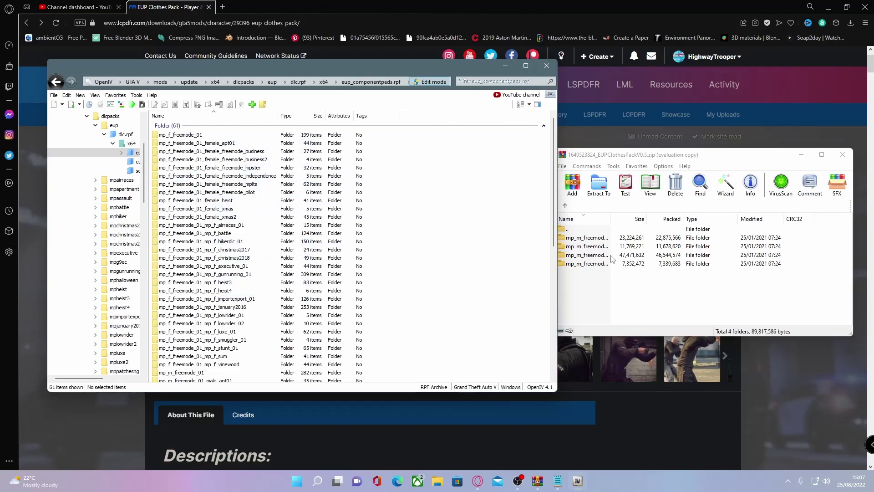
pyautogui.click(636, 320)
pyautogui.moveTo(637, 320); pyautogui.dragTo(535, 226)
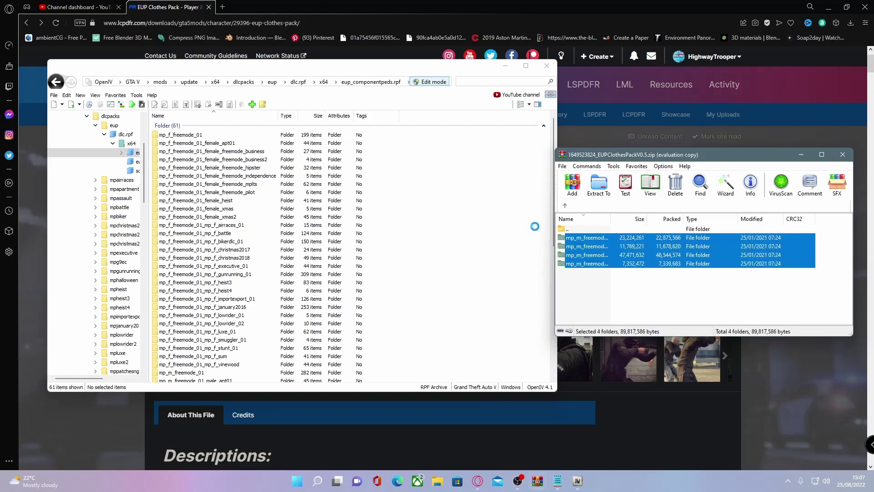
# Step: Preview the grey.png and black.png textures in Textures > Joggers1, then return to the archive root
pyautogui.click(565, 206)
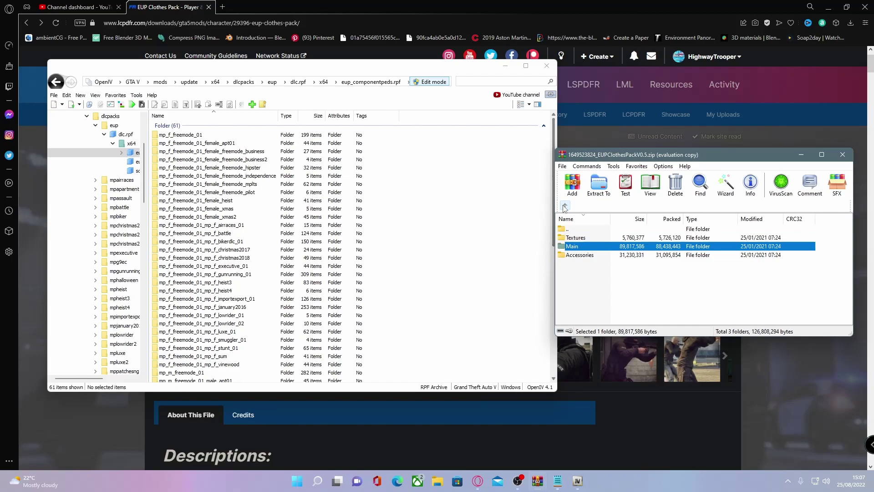
pyautogui.press('BackSpace')
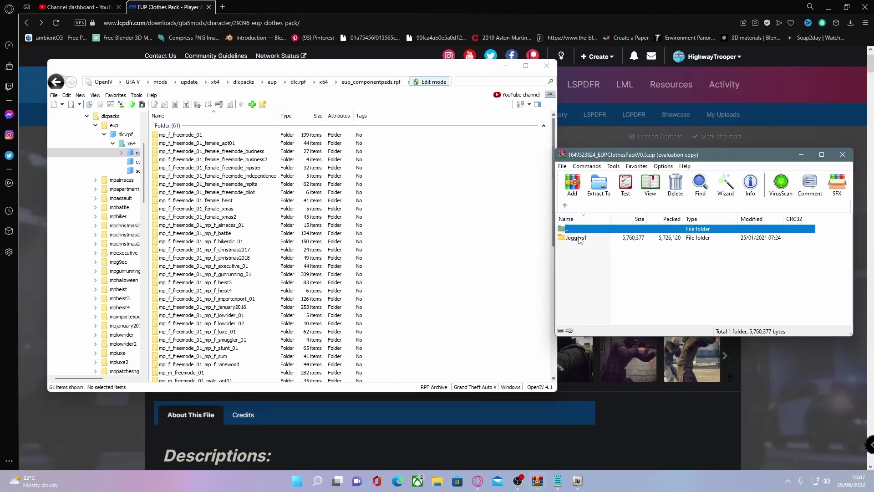
pyautogui.doubleClick(579, 238)
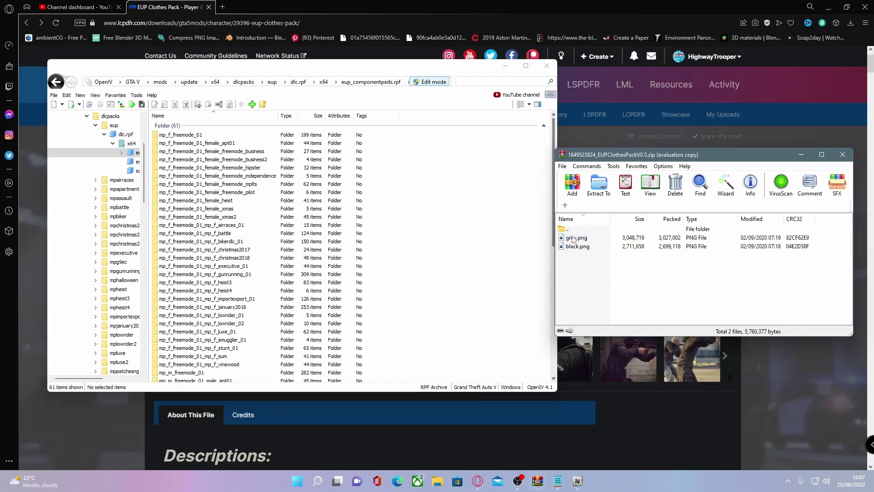
pyautogui.doubleClick(576, 238)
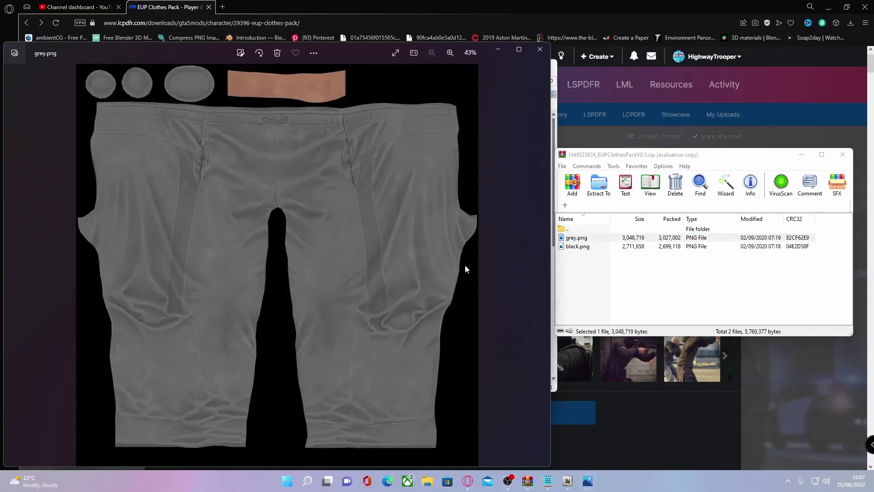
pyautogui.click(540, 49)
pyautogui.doubleClick(577, 246)
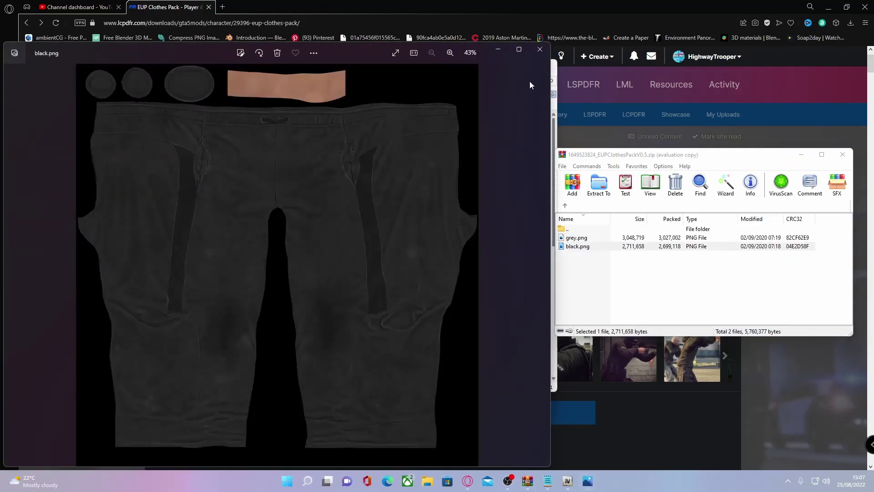
pyautogui.click(540, 49)
pyautogui.click(565, 207)
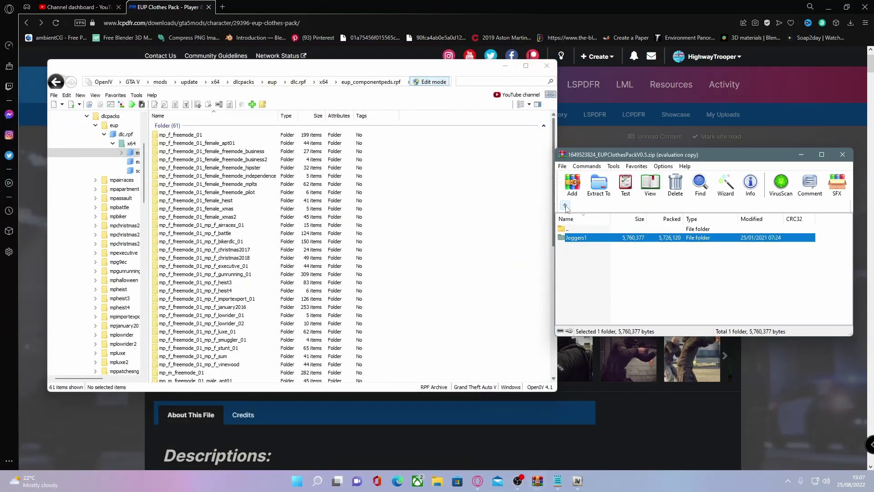
pyautogui.click(565, 207)
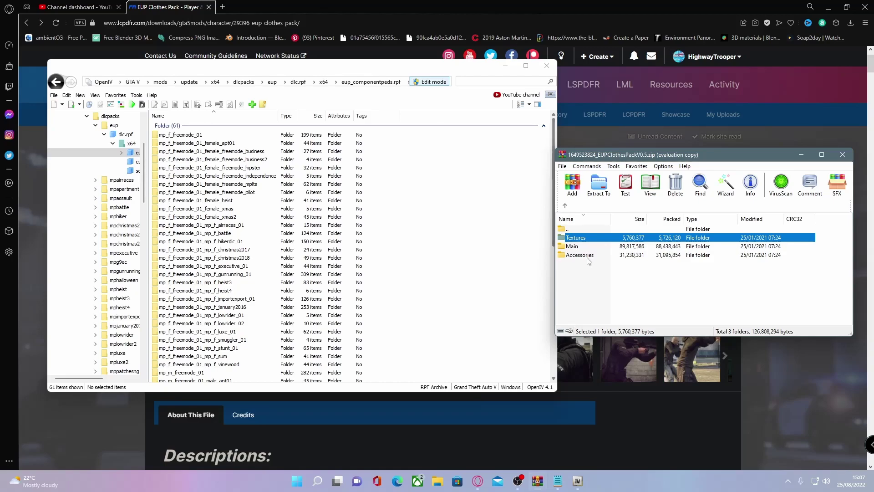
# Step: Open the Accessories folder in WinRAR and eup_componentpeds_p.rpf from x64 in OpenIV
pyautogui.click(582, 256)
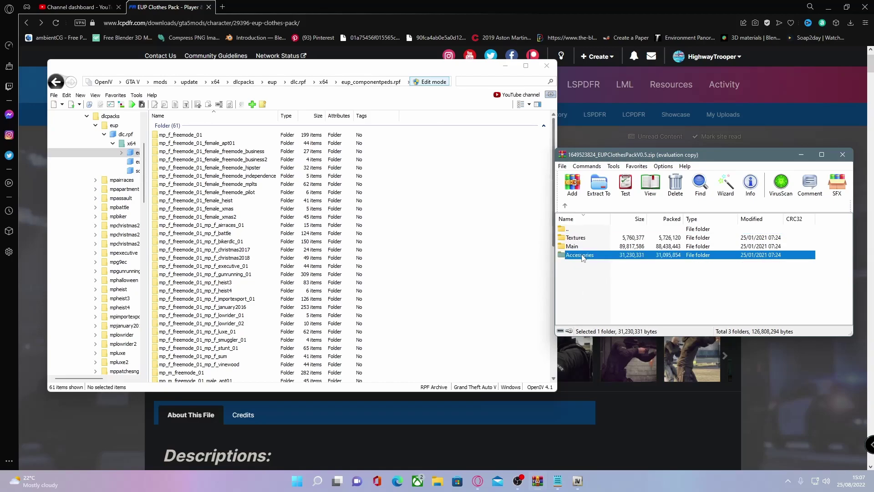
pyautogui.doubleClick(582, 256)
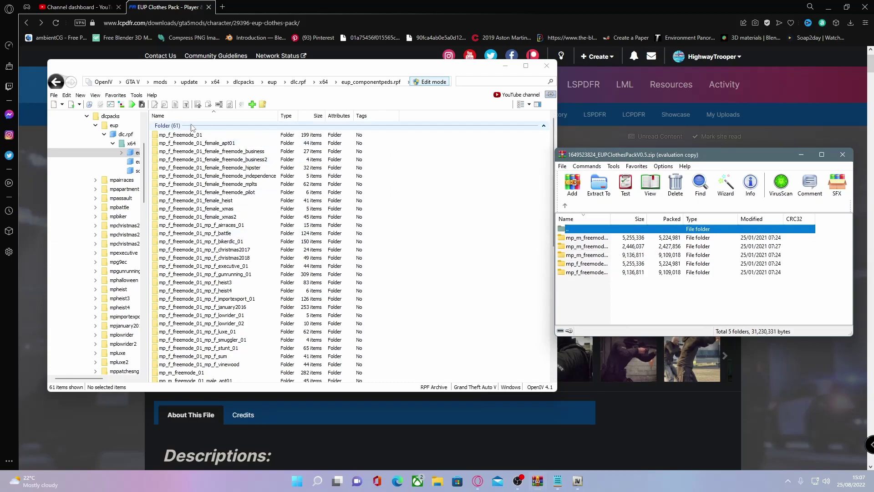
pyautogui.click(56, 82)
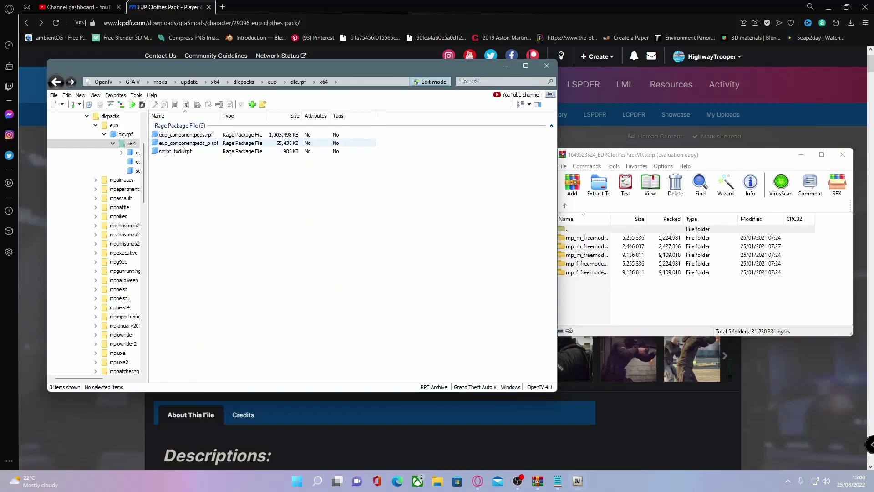
pyautogui.doubleClick(205, 144)
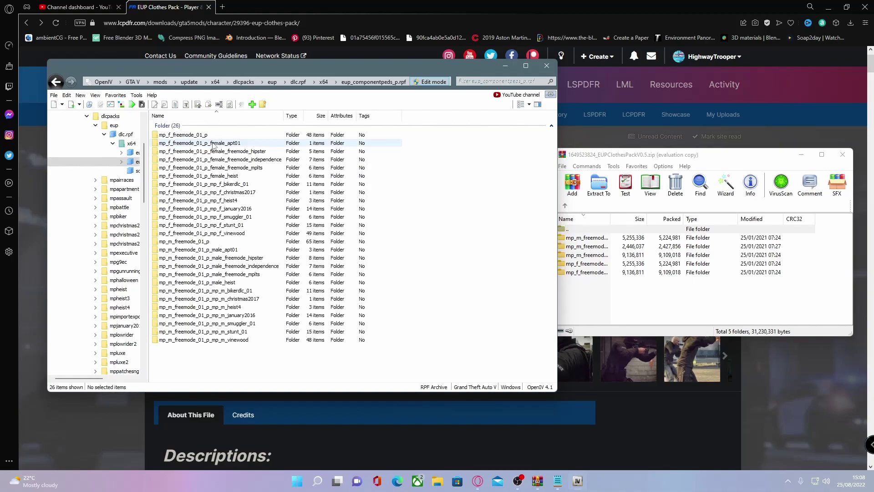
# Step: Drag all five Accessories folders from WinRAR into eup_componentpeds_p.rpf
pyautogui.moveTo(655, 305); pyautogui.dragTo(509, 226)
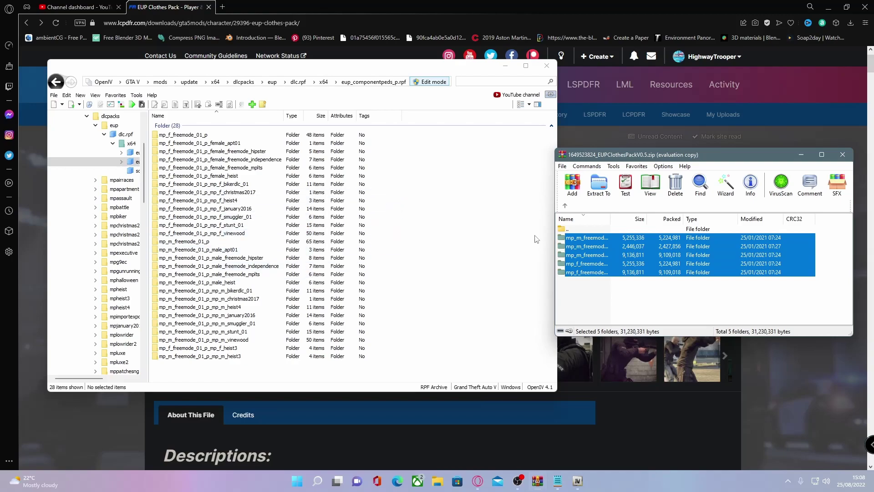
# Step: Peek into the first Accessories folder, then browse to Main's first mp_m_freemode folder of jbib and lower files
pyautogui.doubleClick(584, 238)
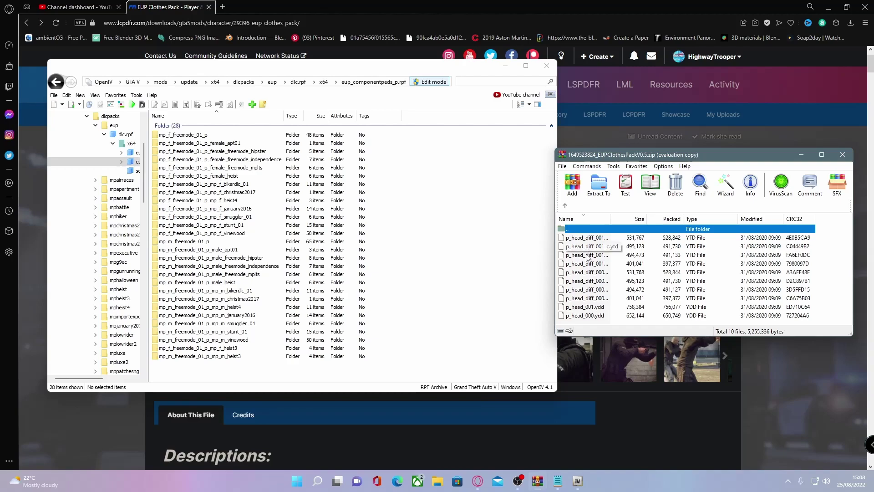
pyautogui.click(565, 208)
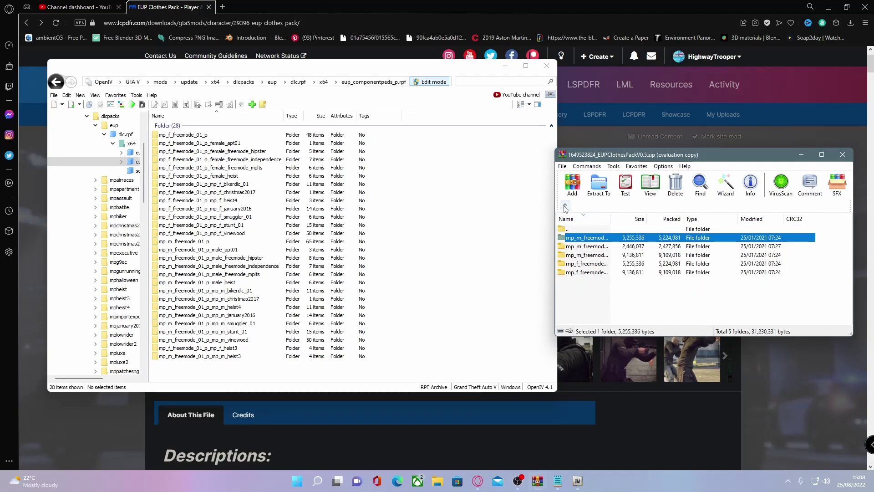
pyautogui.click(565, 207)
pyautogui.doubleClick(578, 249)
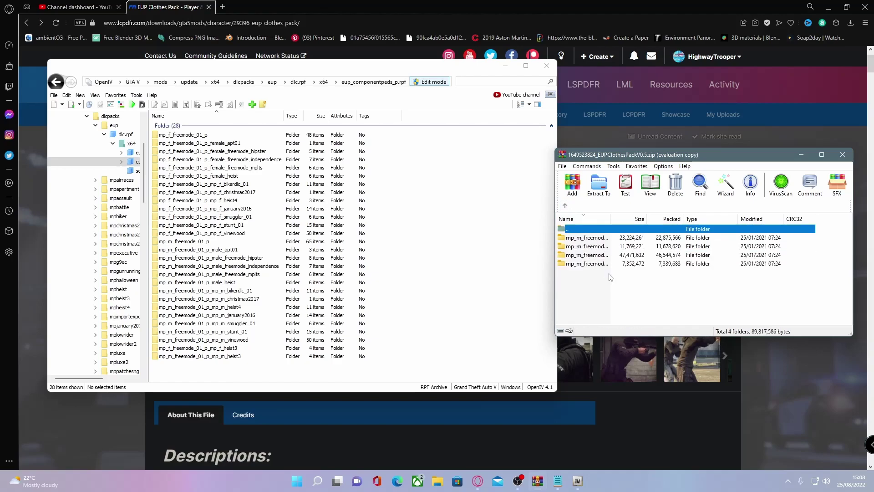
pyautogui.doubleClick(583, 246)
pyautogui.scroll(-1, 601, 259)
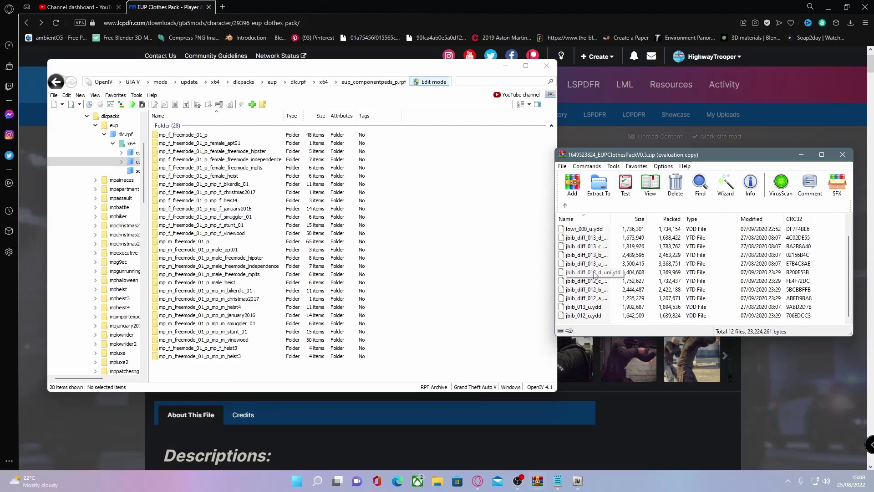
pyautogui.scroll(1, 605, 273)
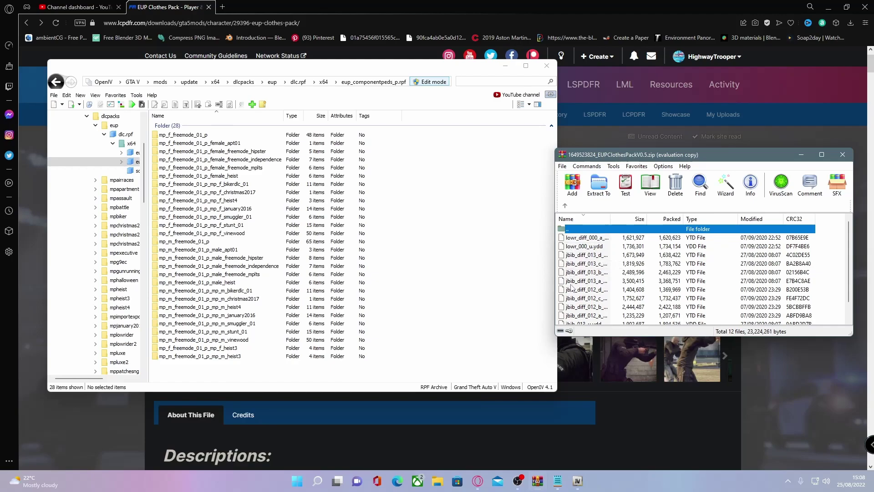
# Step: Go back to x64, open eup_componentpeds.rpf, and browse the 282 items in mp_m_freemode_01
pyautogui.click(57, 84)
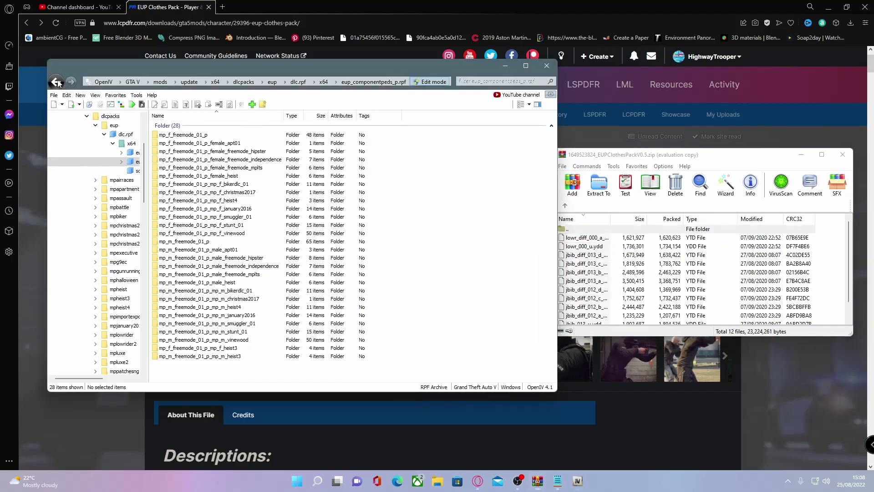
pyautogui.click(57, 82)
pyautogui.click(196, 136)
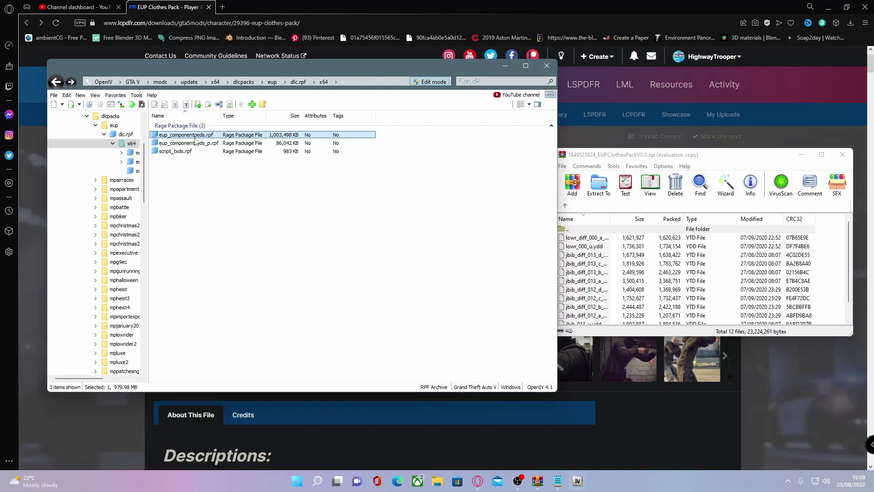
pyautogui.doubleClick(196, 137)
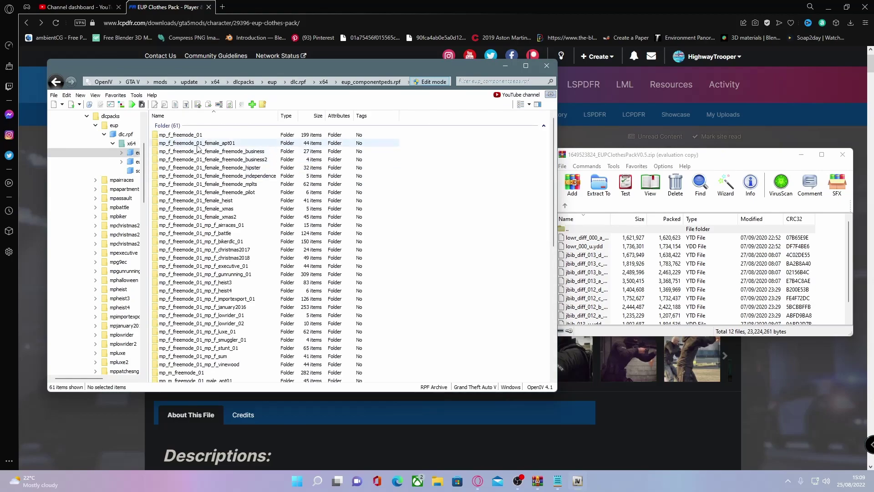
pyautogui.scroll(-3, 202, 205)
pyautogui.click(206, 304)
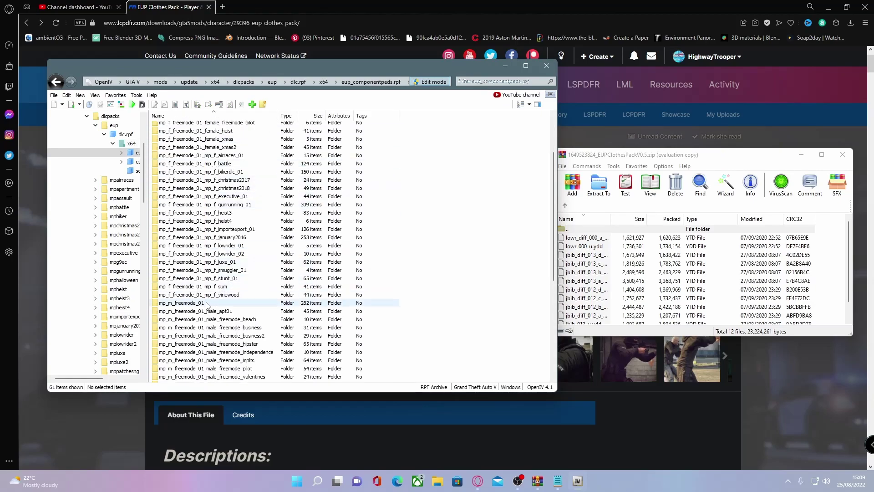
pyautogui.doubleClick(206, 304)
pyautogui.scroll(-5, 226, 214)
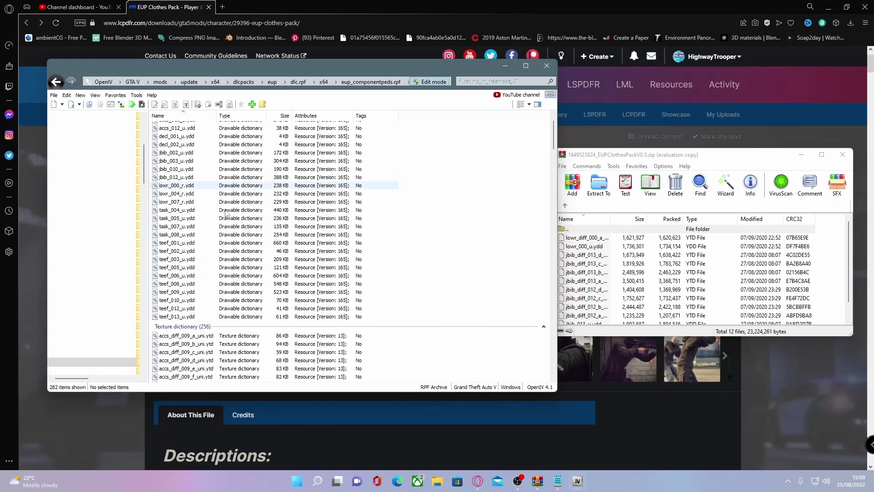
pyautogui.scroll(-20, 227, 213)
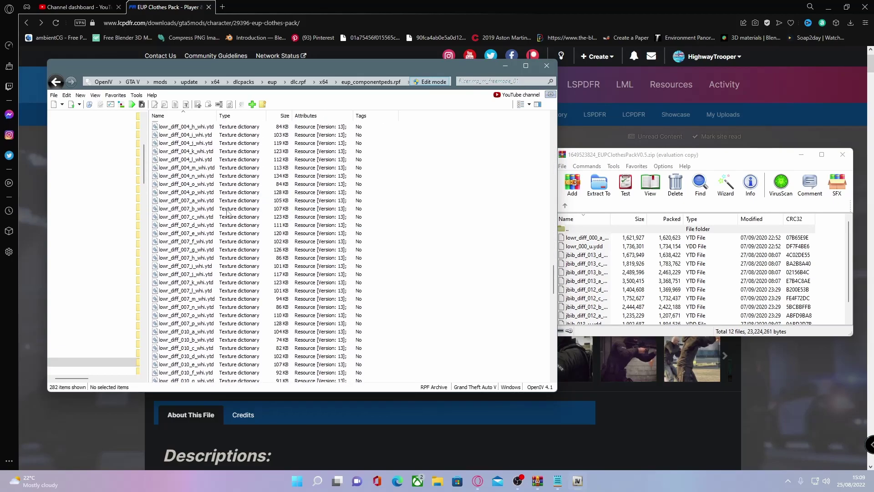
pyautogui.scroll(20, 538, 148)
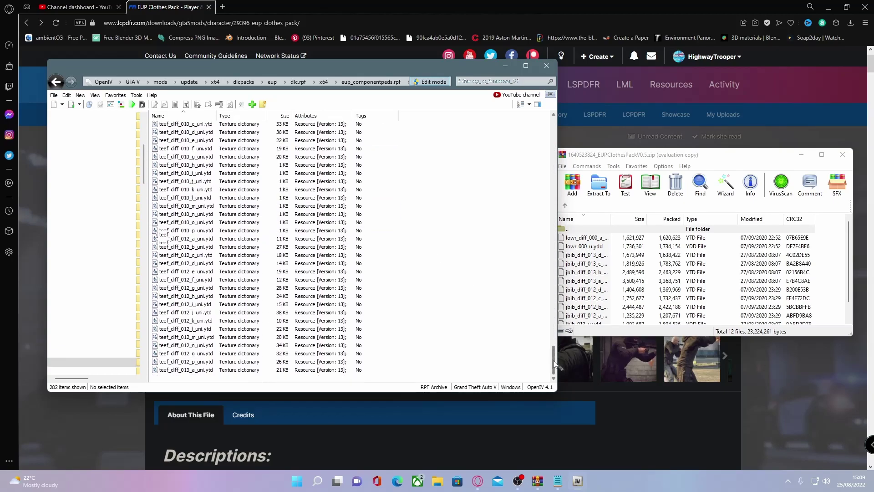
pyautogui.scroll(5, 537, 148)
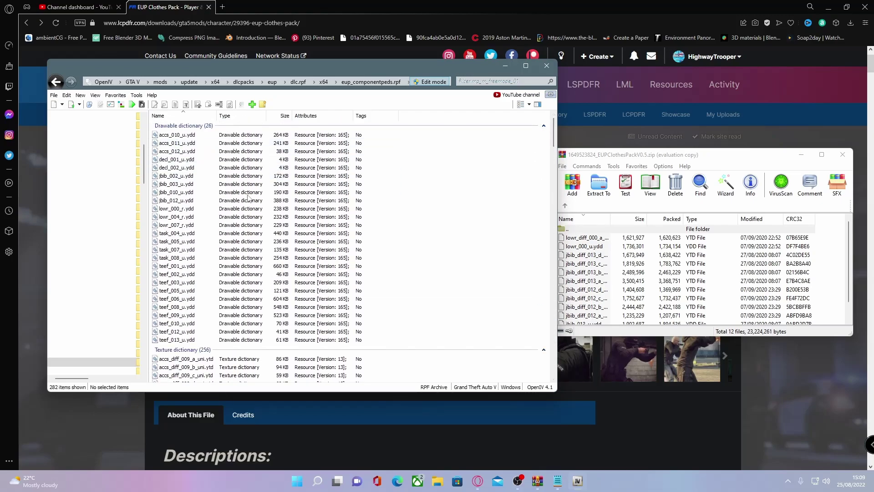
pyautogui.click(232, 233)
pyautogui.doubleClick(232, 233)
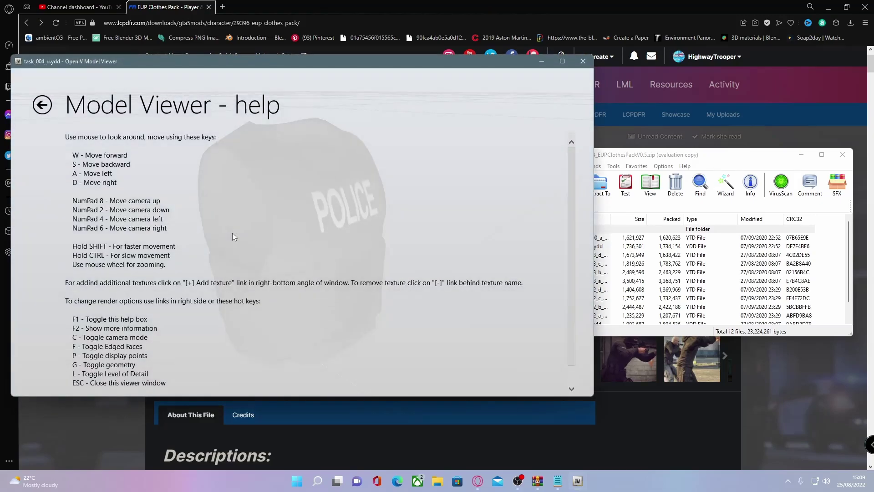
pyautogui.click(424, 234)
pyautogui.moveTo(425, 235); pyautogui.dragTo(390, 195)
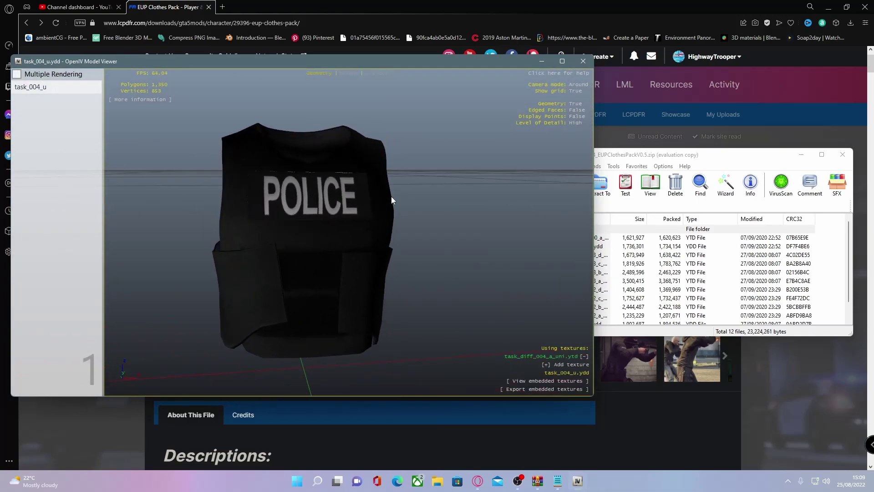
pyautogui.click(583, 61)
pyautogui.click(594, 264)
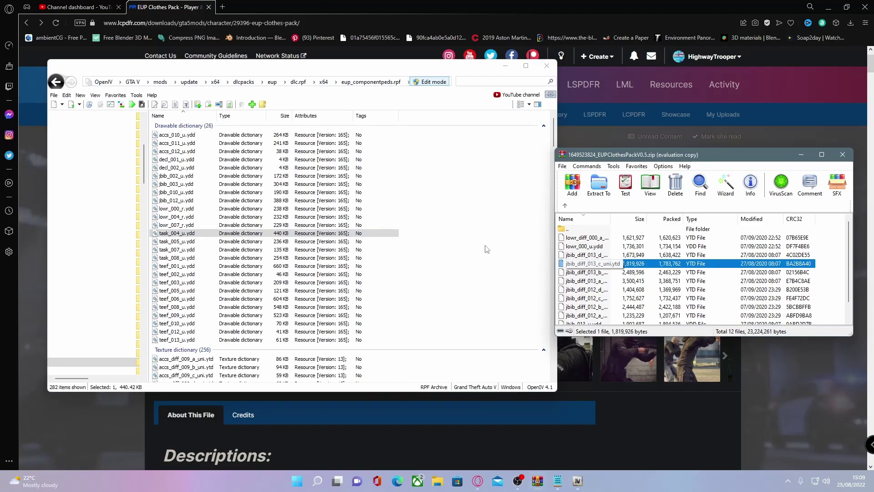
pyautogui.click(177, 150)
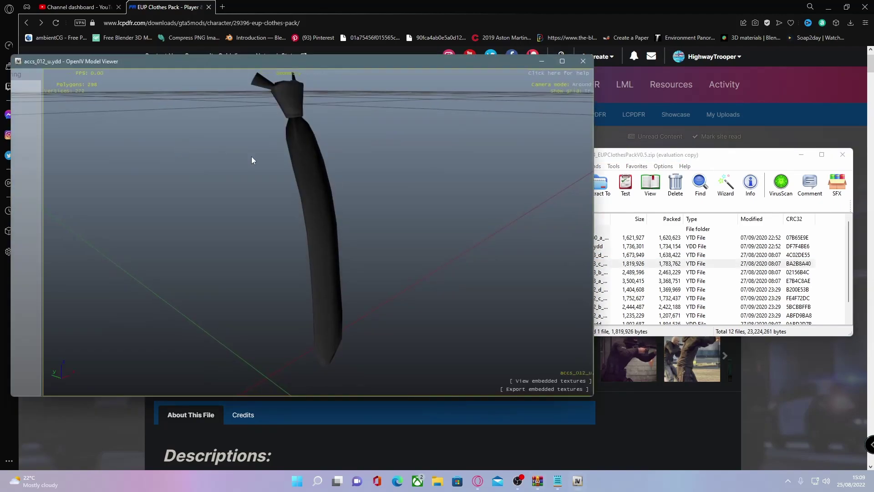
pyautogui.moveTo(251, 157); pyautogui.dragTo(355, 182)
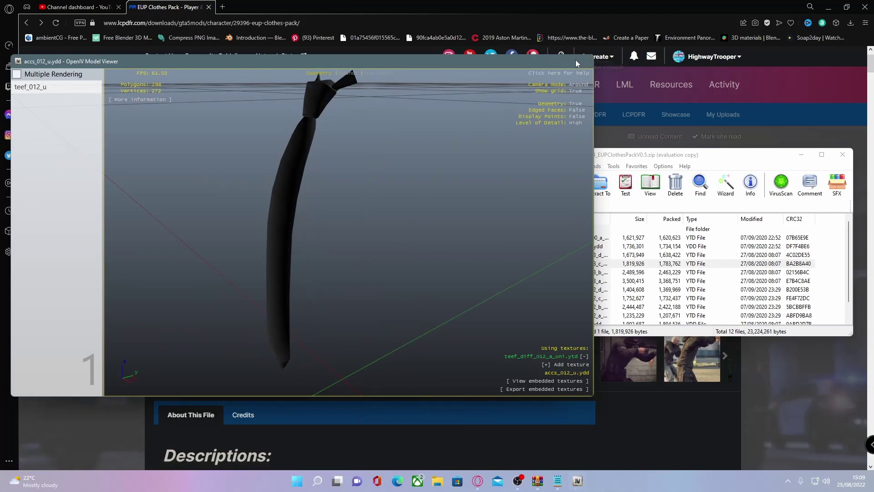
pyautogui.click(577, 62)
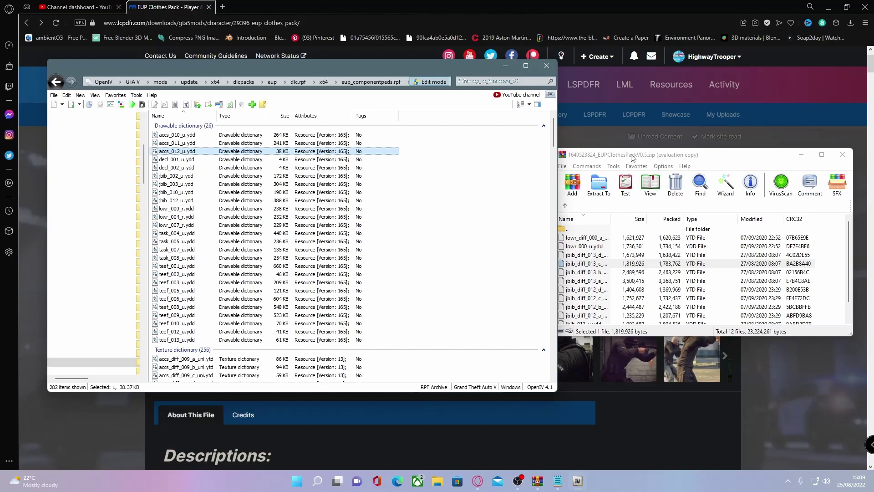
# Step: Move the WinRAR window left and return to the Main folder showing its four mp_m_freemode subfolders
pyautogui.moveTo(632, 158); pyautogui.dragTo(485, 156)
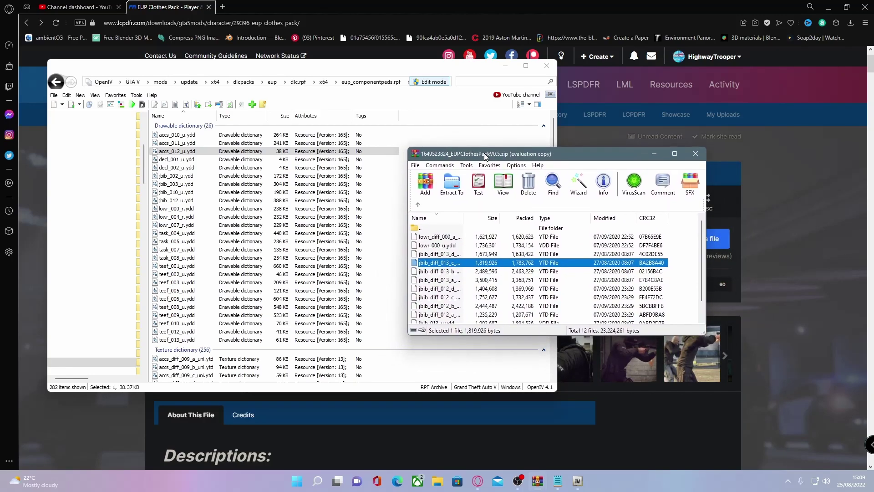
pyautogui.click(418, 205)
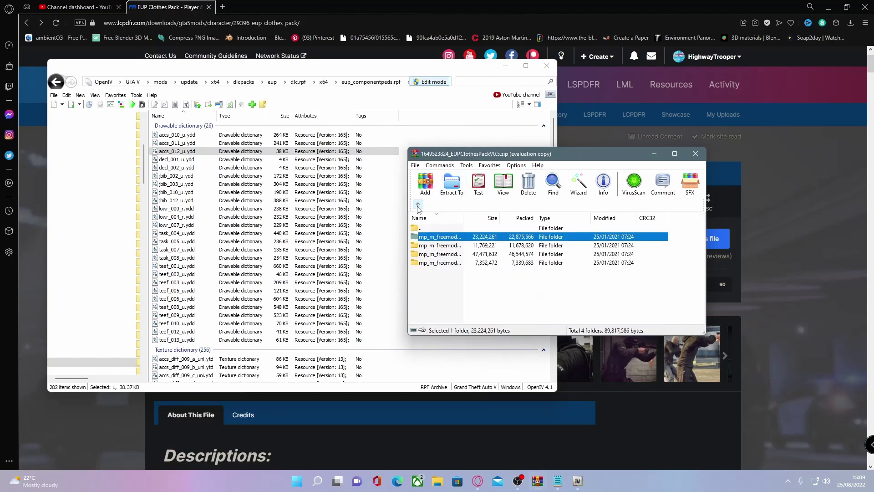